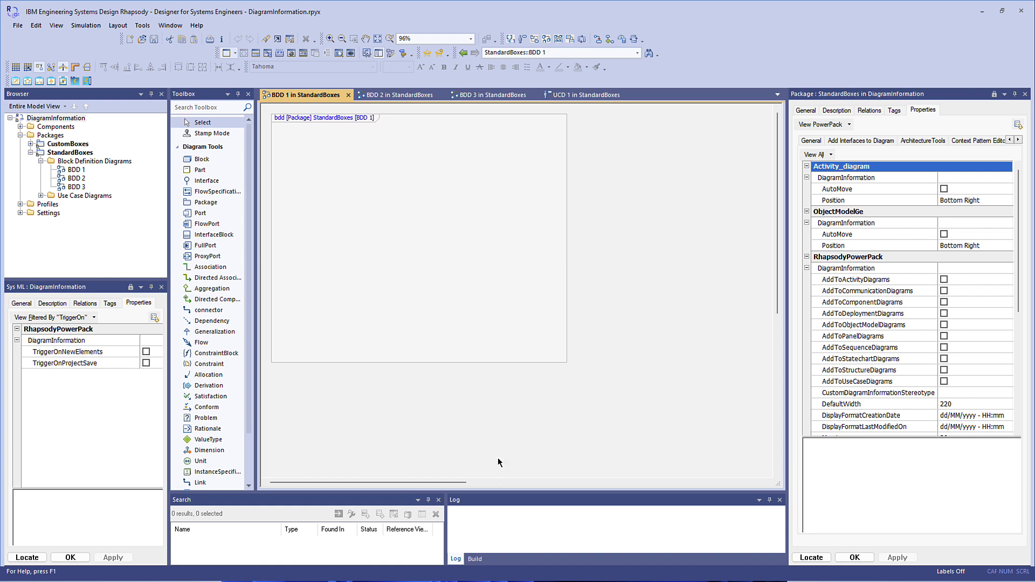
# Add a diagram information box to the BDD 1 diagram with the Power Pack diagram tools
pyautogui.rightClick(348, 168)
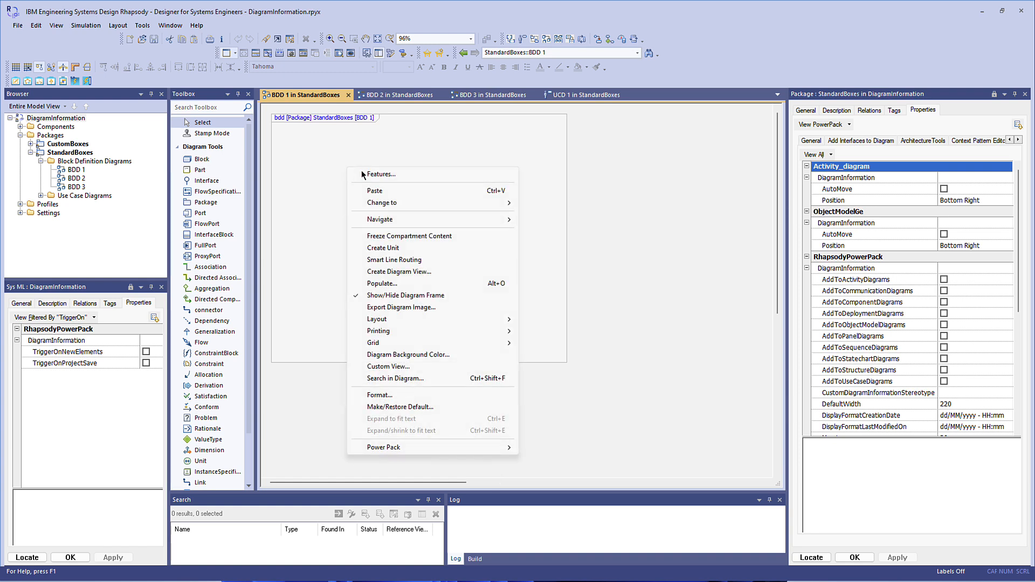
pyautogui.moveTo(470, 448)
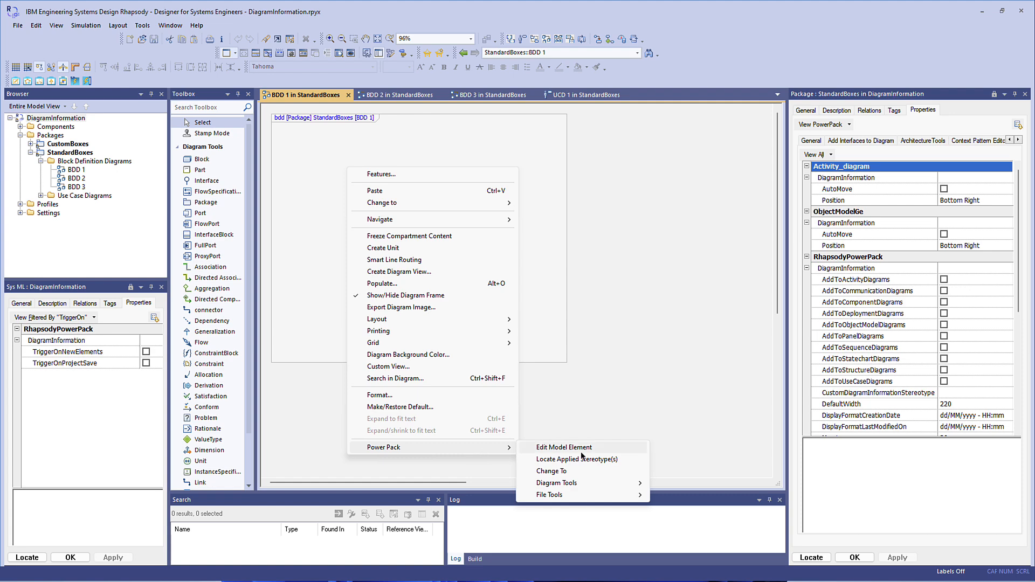
pyautogui.moveTo(619, 484)
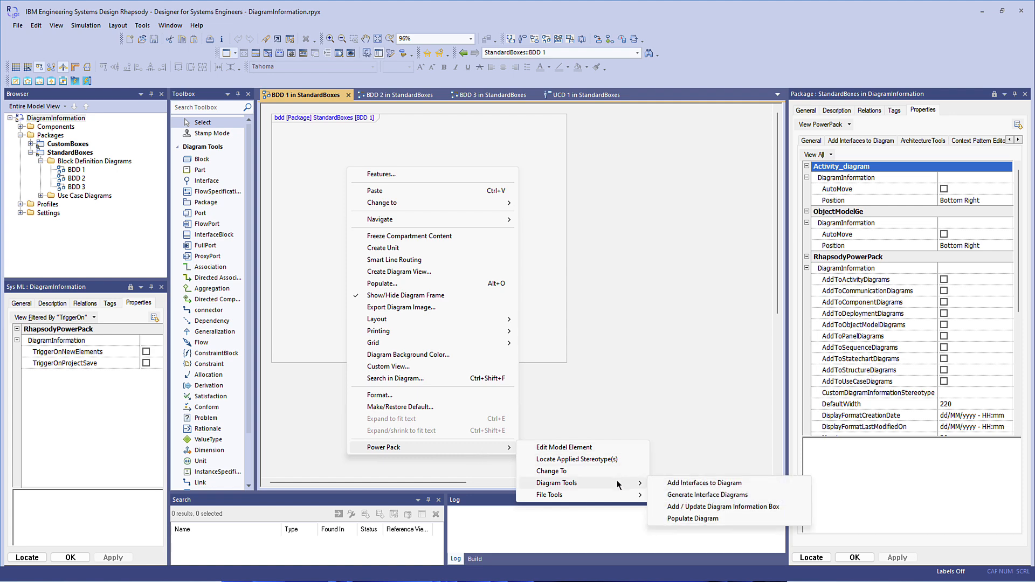
pyautogui.click(734, 507)
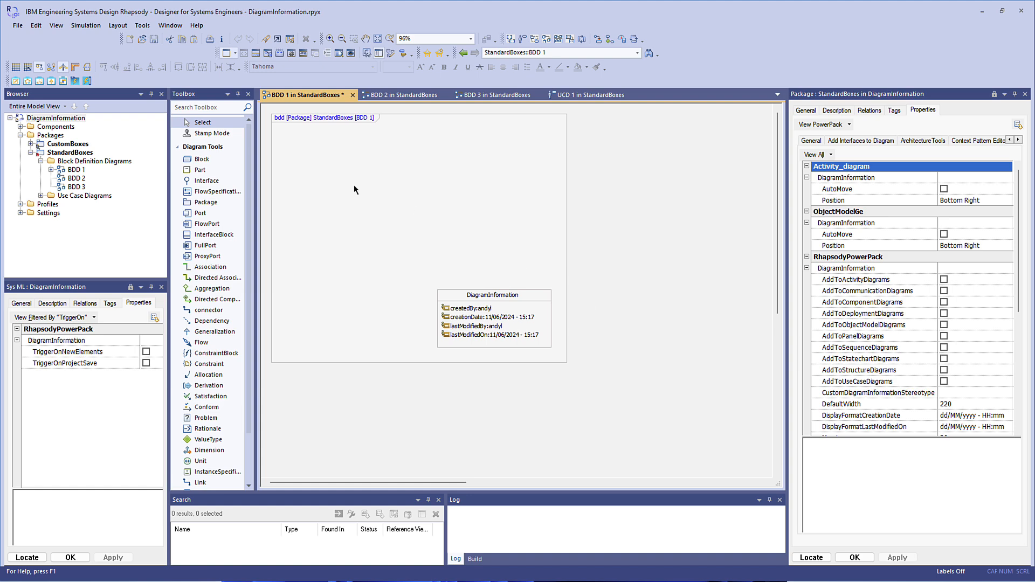
# Run the Power Pack add/update of diagram information boxes on the whole StandardBoxes package
pyautogui.rightClick(89, 154)
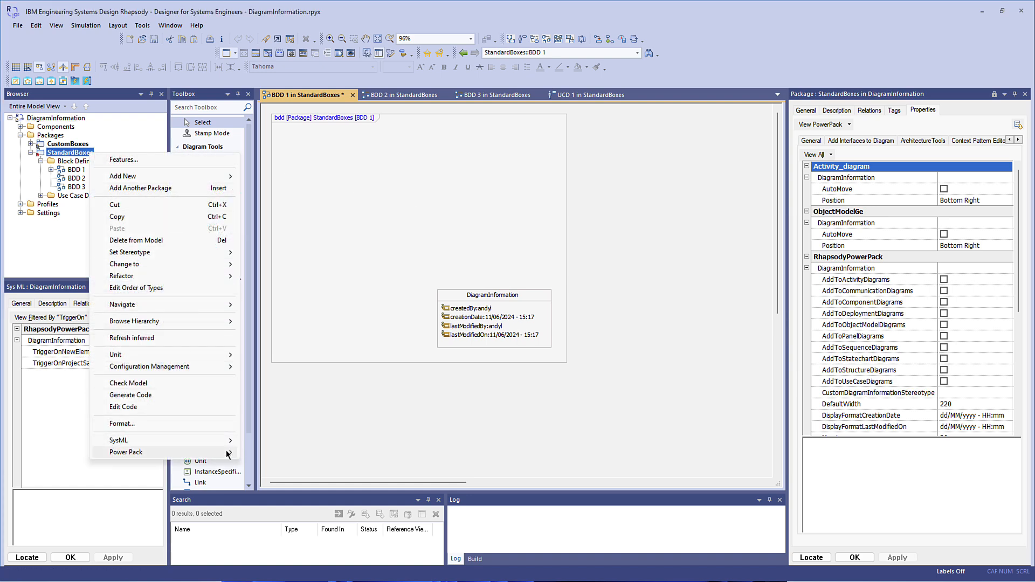
pyautogui.moveTo(227, 454)
pyautogui.moveTo(325, 499)
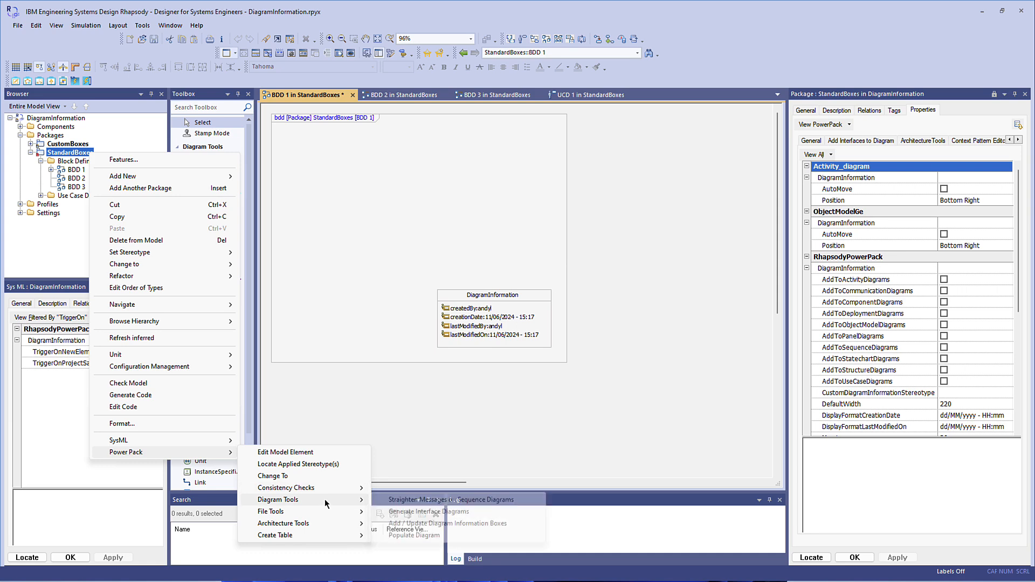
pyautogui.click(475, 523)
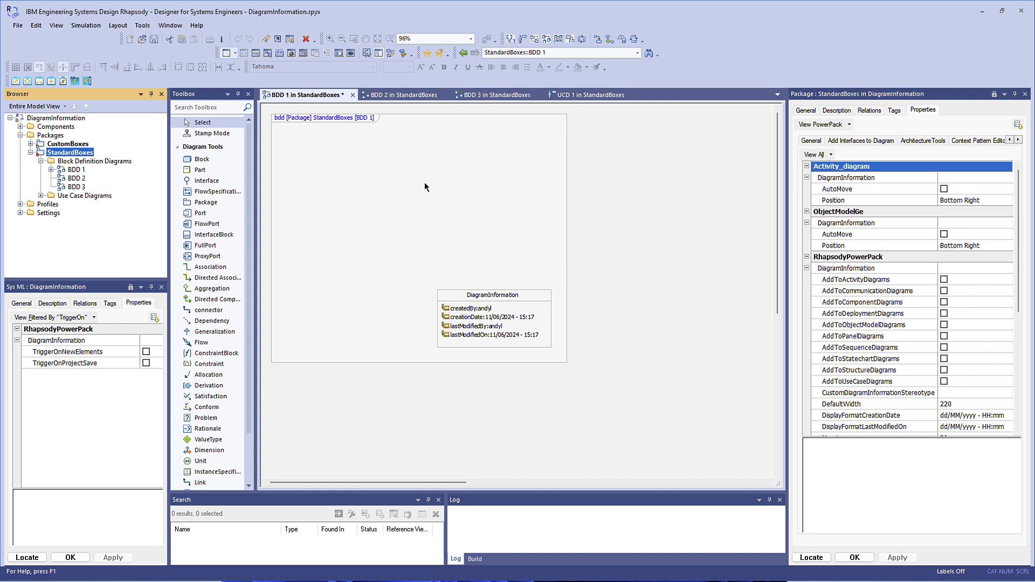
# Enable AddToObjectModelDiagrams for the StandardBoxes package, rerun the add/update of its diagram information boxes, and check BDD 3 and UCD 1
pyautogui.click(400, 94)
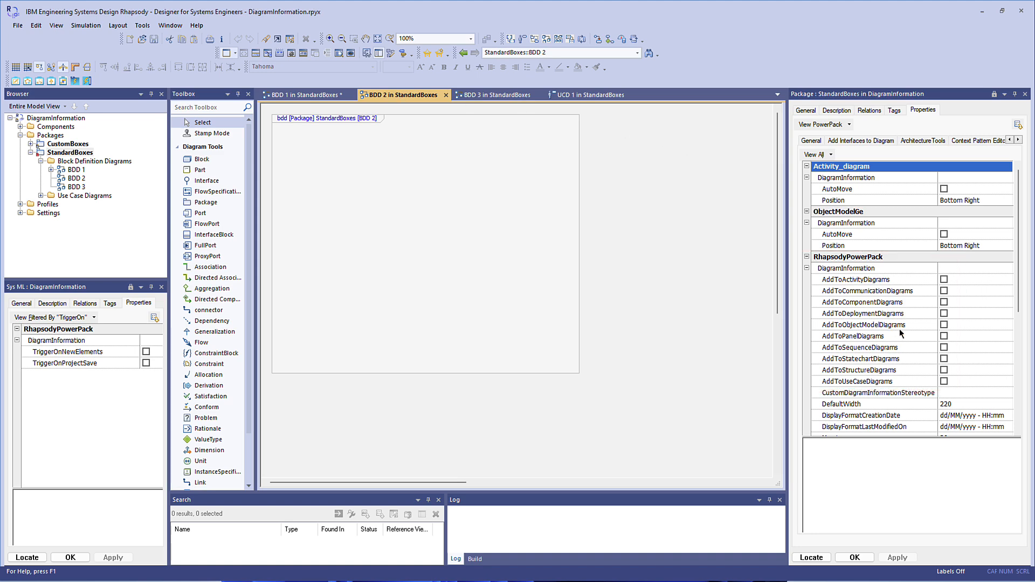
pyautogui.click(945, 325)
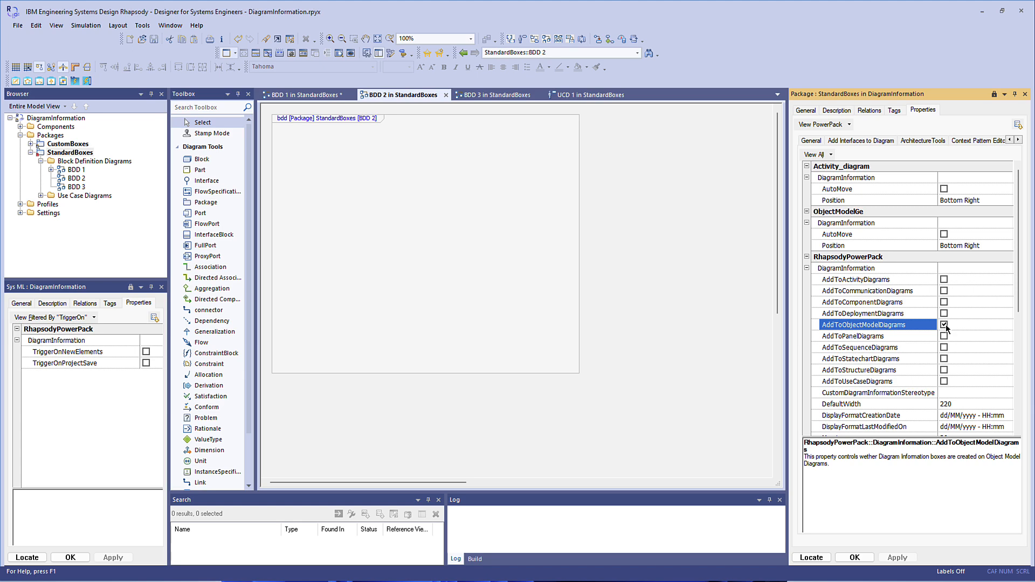
pyautogui.rightClick(87, 155)
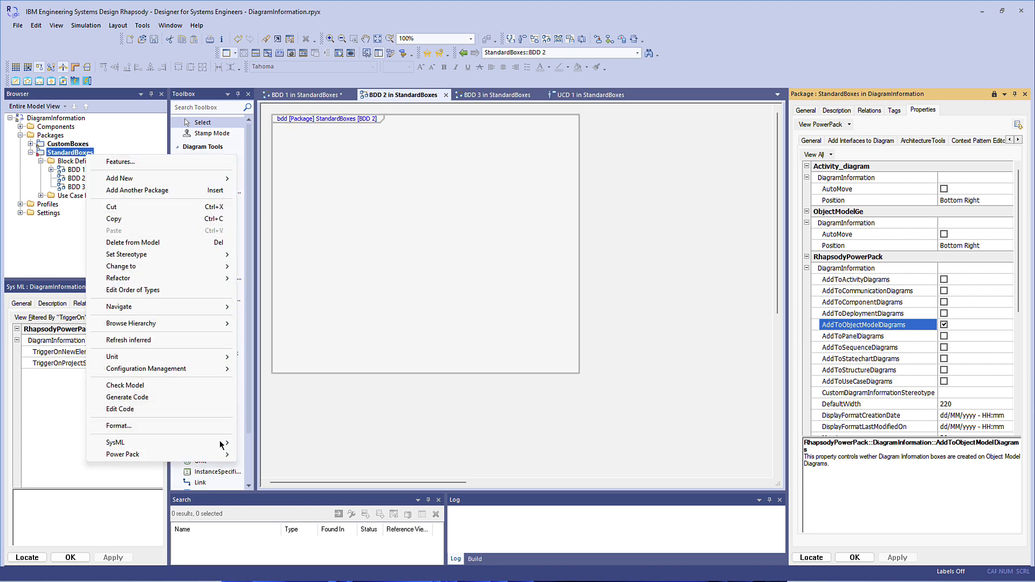
pyautogui.moveTo(224, 457)
pyautogui.moveTo(316, 503)
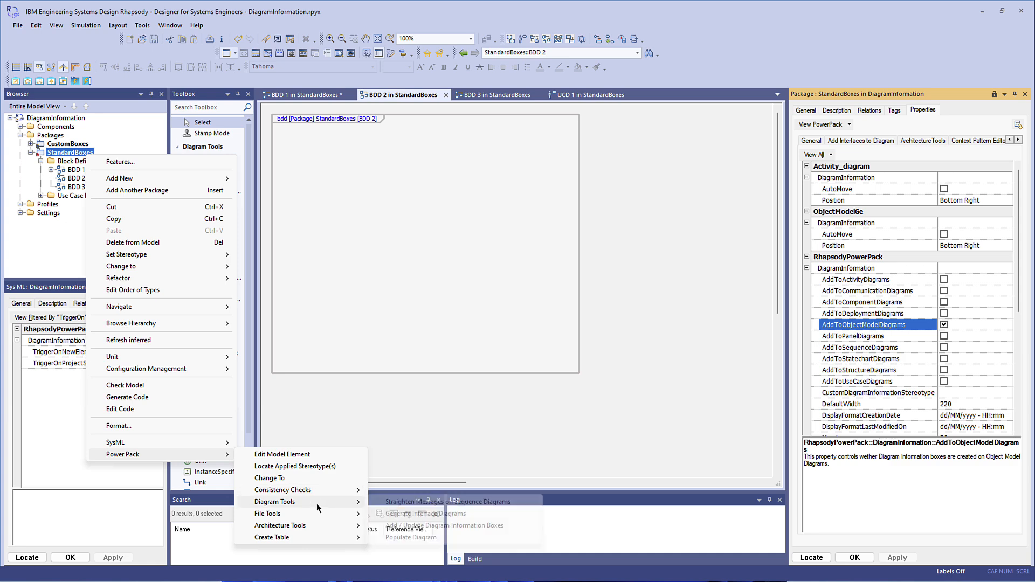
pyautogui.click(442, 525)
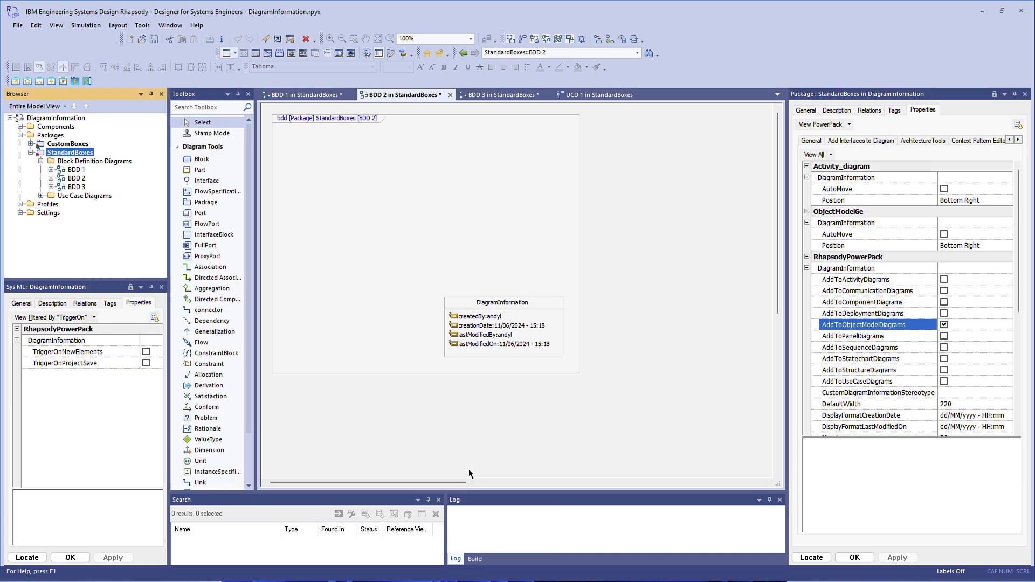
pyautogui.click(509, 96)
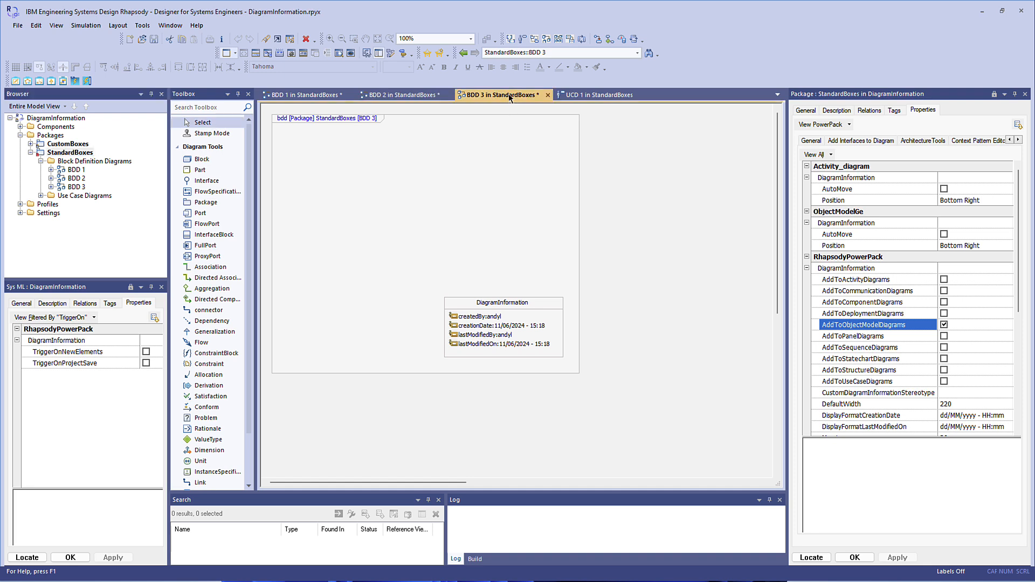
pyautogui.click(592, 96)
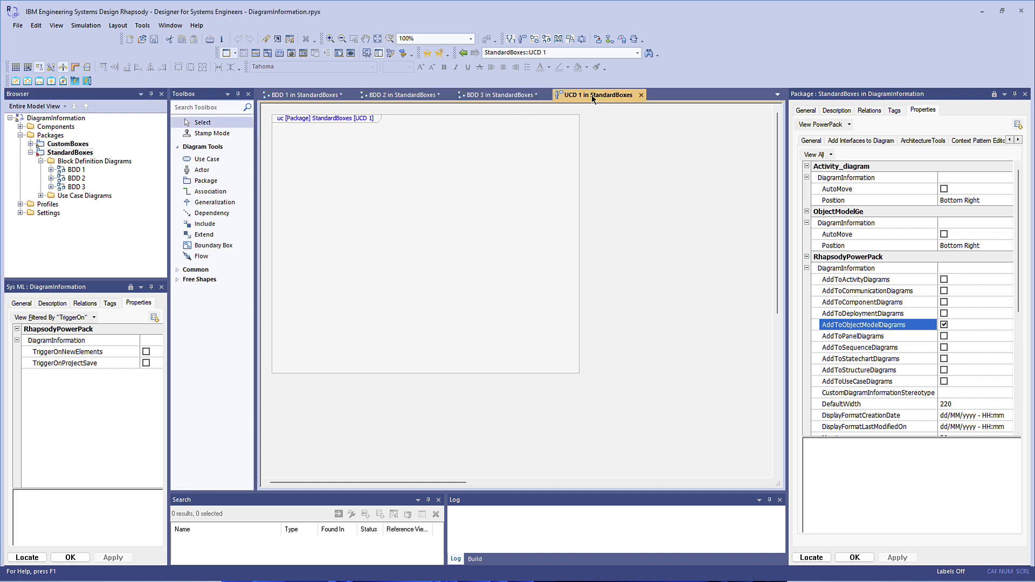
# In the StandardBoxes package's ObjectModelGe properties, set the diagram information box Position to Top Left and enable AutoMove
pyautogui.click(319, 96)
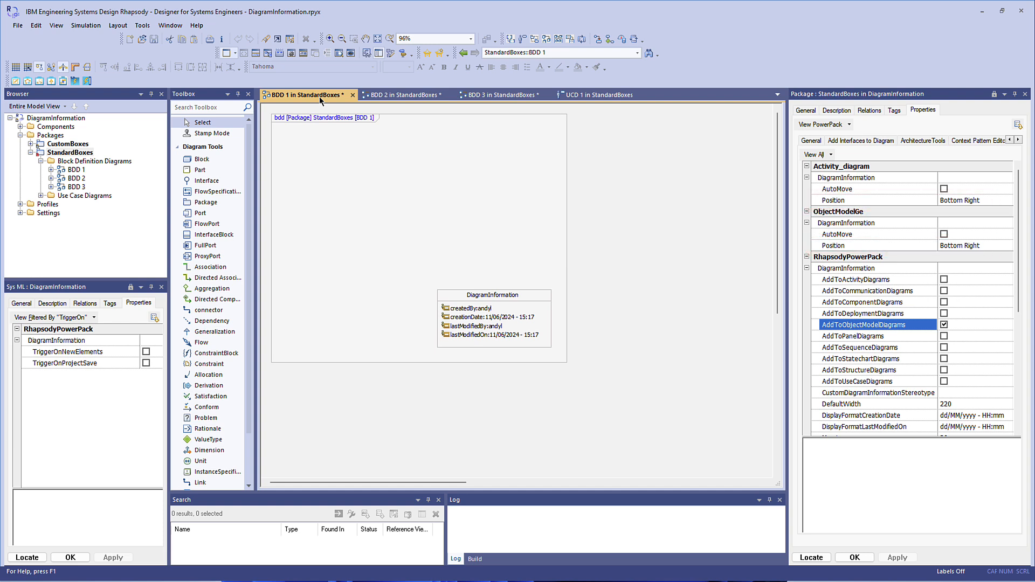
pyautogui.click(956, 247)
pyautogui.click(958, 247)
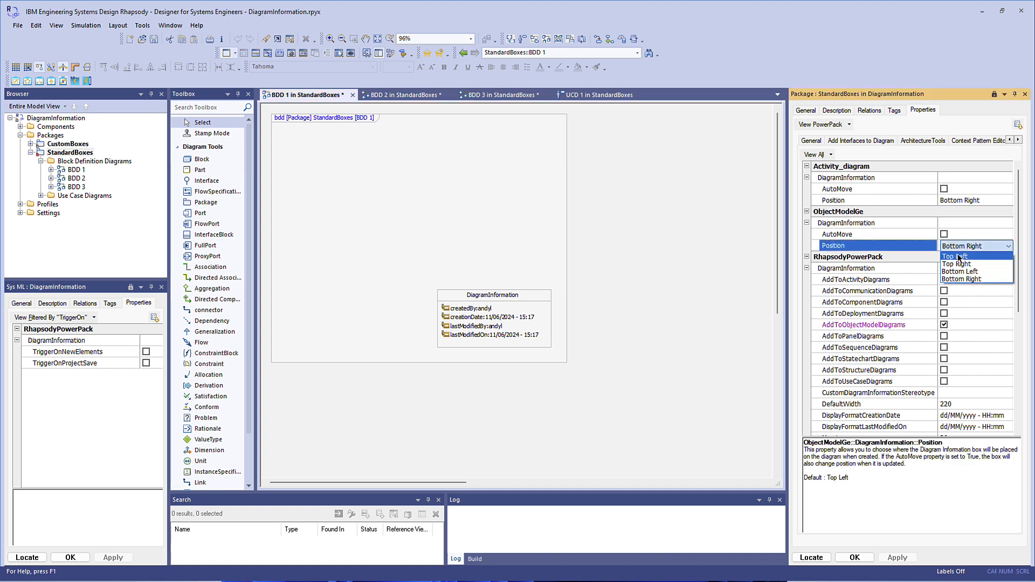
pyautogui.click(958, 253)
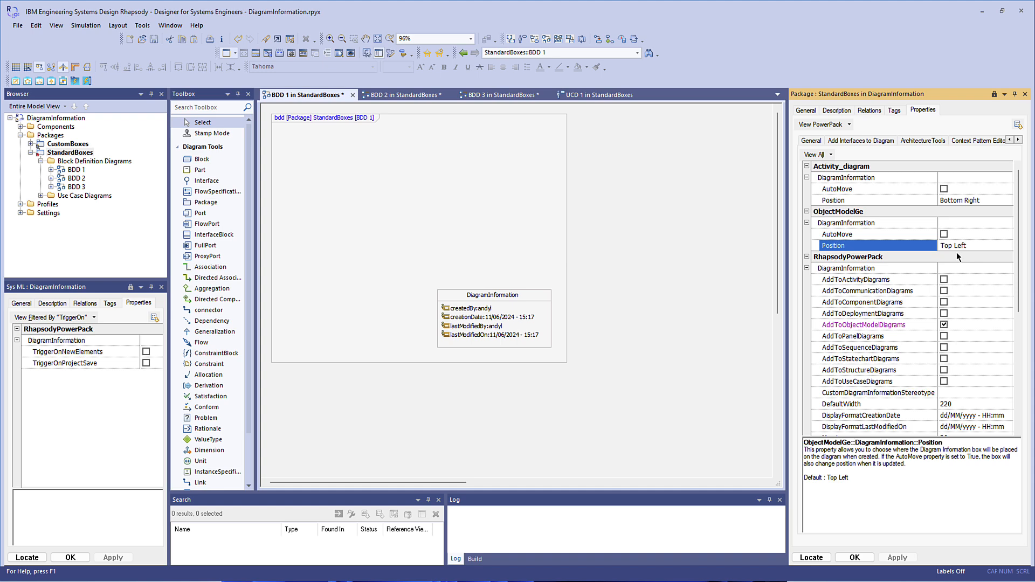
pyautogui.click(944, 234)
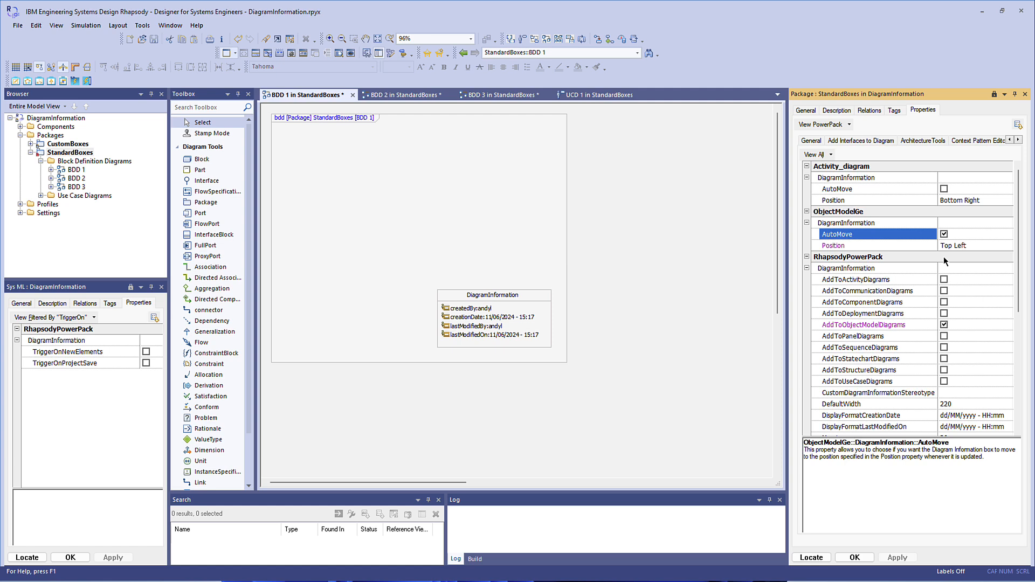
# Update the diagram information box on BDD 1 so it follows the new position setting
pyautogui.rightClick(485, 143)
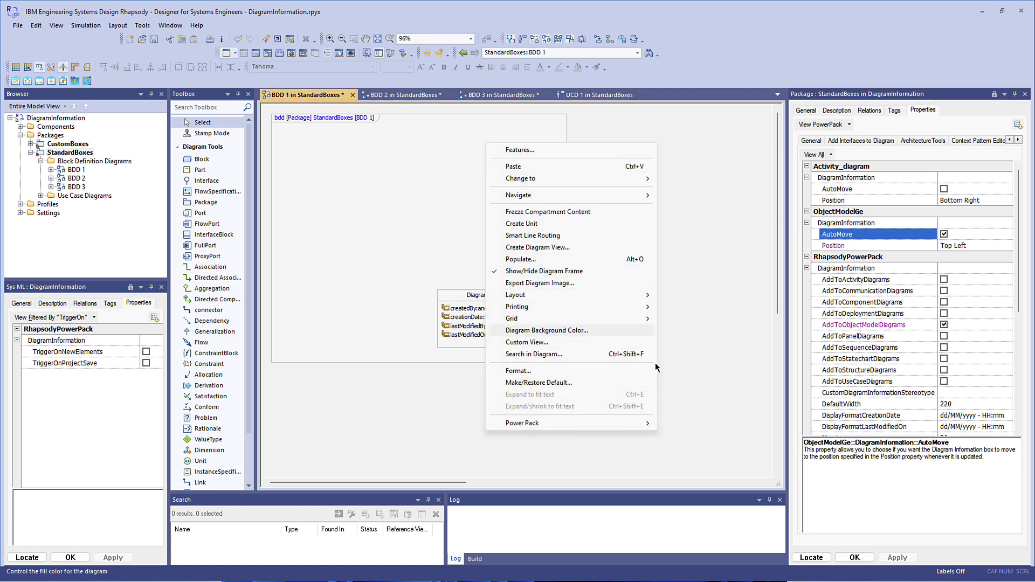
pyautogui.moveTo(639, 426)
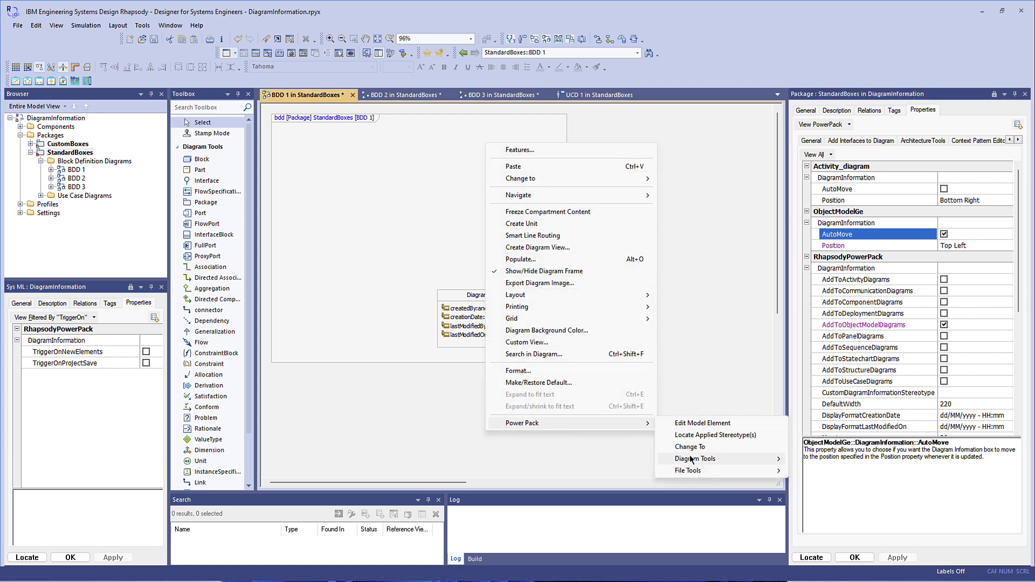
pyautogui.moveTo(692, 458)
pyautogui.click(841, 483)
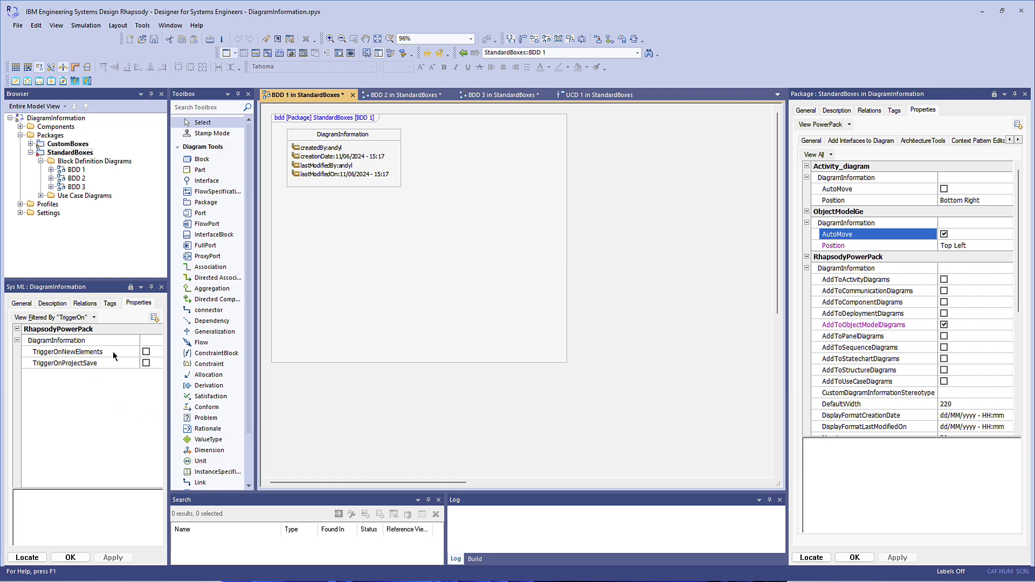
# Enable TriggerOnNewElements for the project and add a new block definition diagram to the StandardBoxes package
pyautogui.click(146, 352)
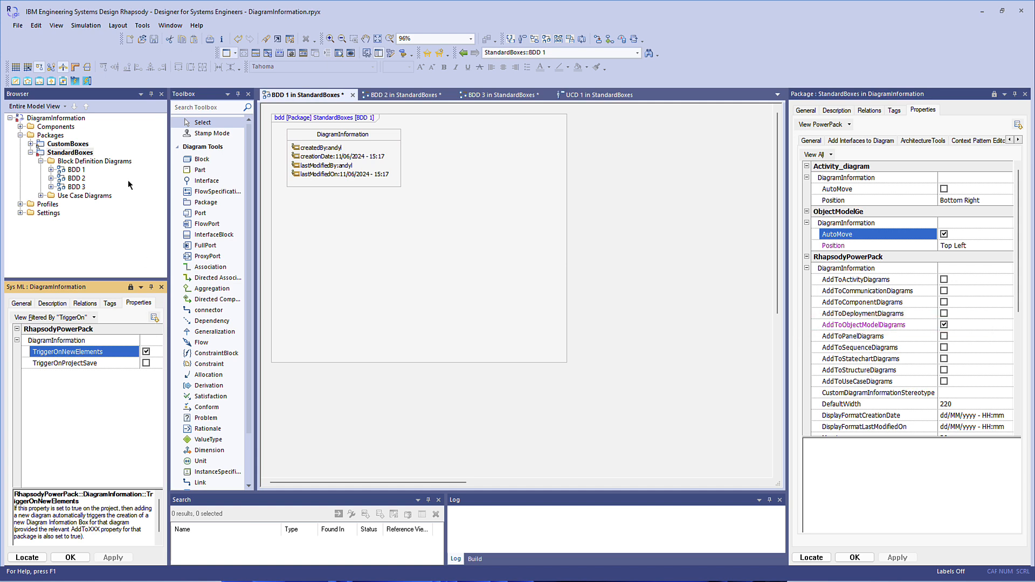
pyautogui.rightClick(119, 162)
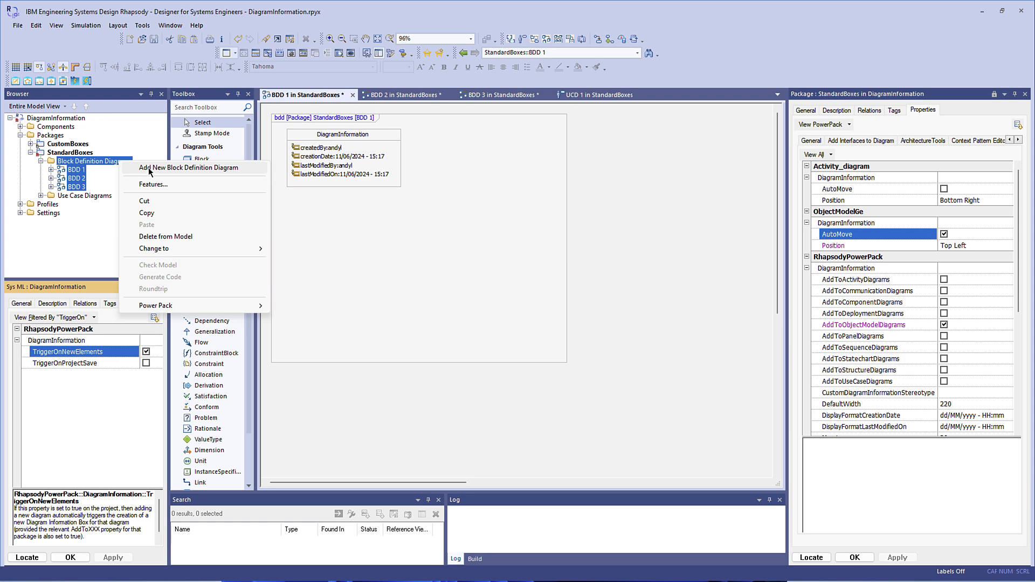
pyautogui.click(142, 167)
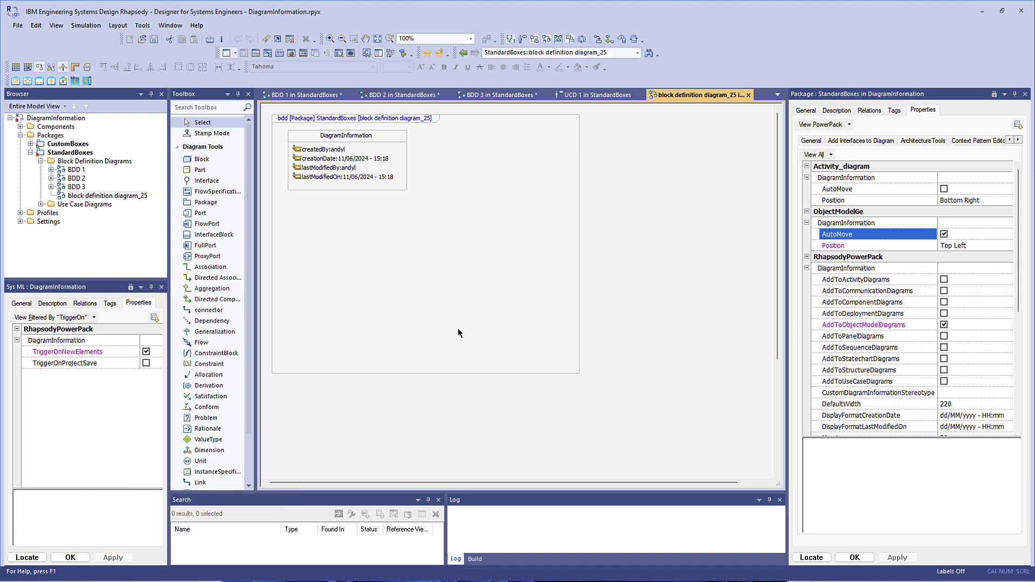
# Enable TriggerOnProjectSave for the project, and save it with the StandardBoxes package's ObjectModelGe Position set to Bottom Left
pyautogui.click(146, 363)
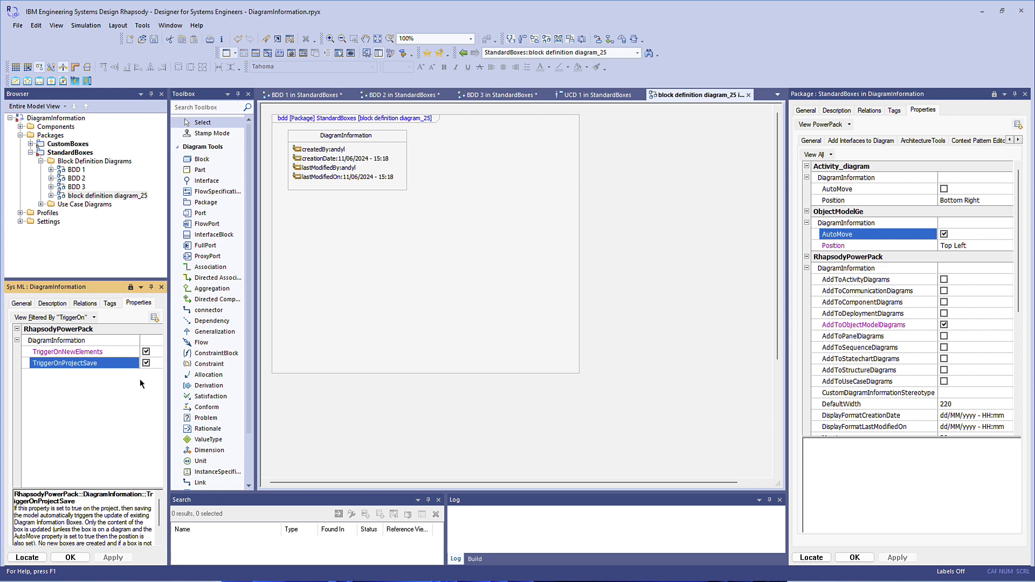
pyautogui.click(968, 246)
pyautogui.click(975, 245)
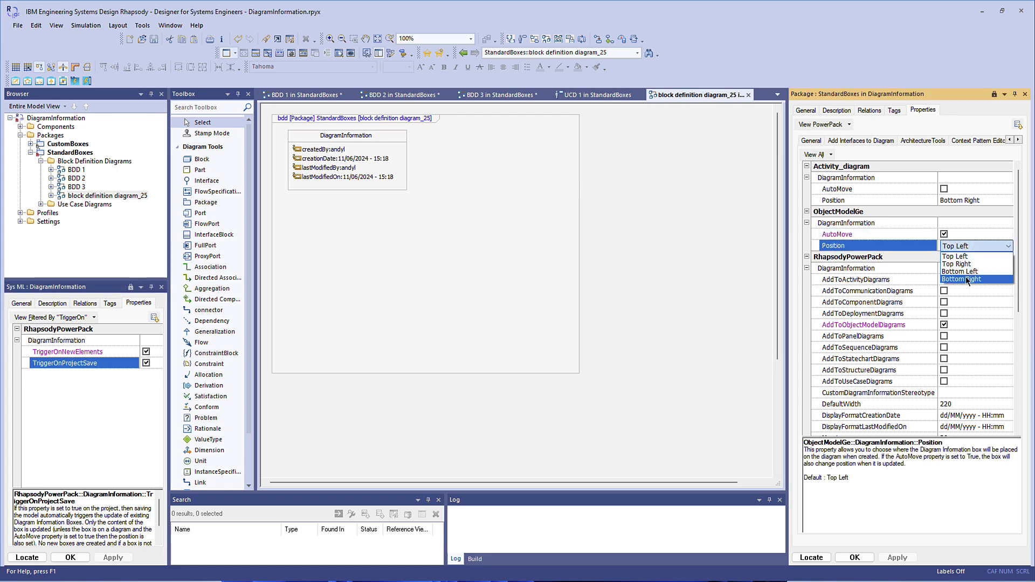
pyautogui.click(965, 271)
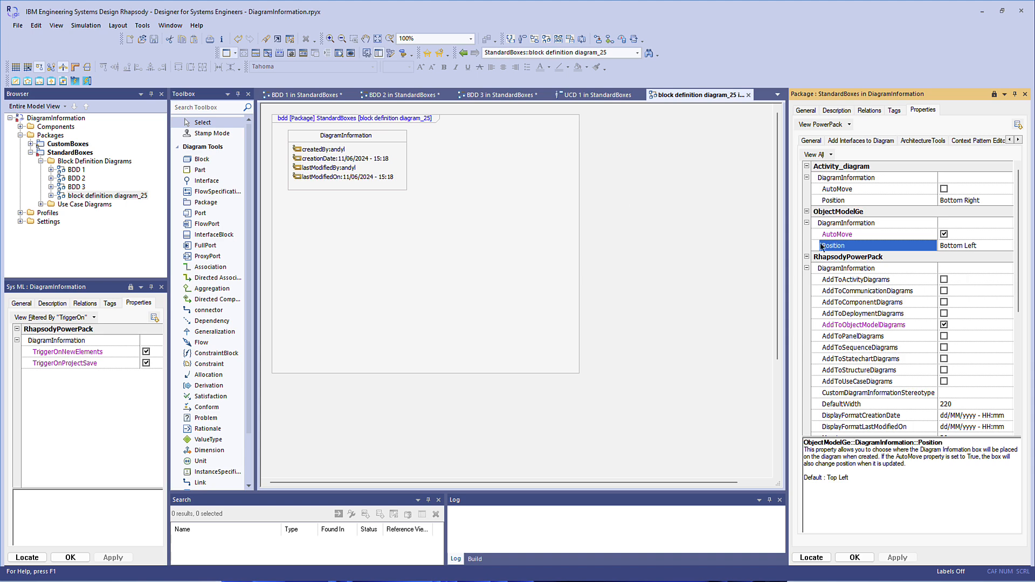
pyautogui.click(153, 40)
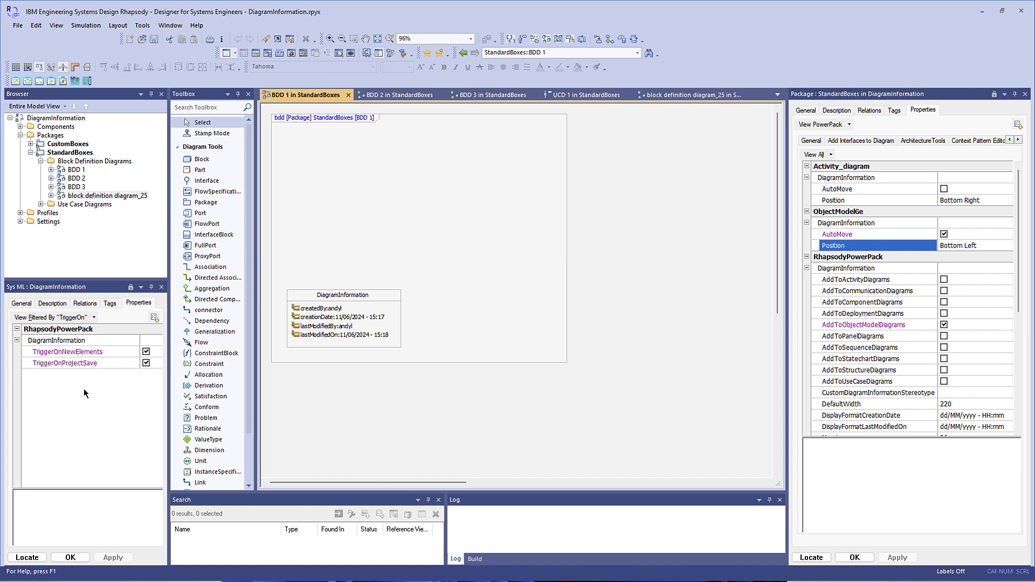
# Close the project properties and examine the tags of the ClassificationDiagramBox stereotype in the CustomDiagramInformationBox profile
pyautogui.click(161, 287)
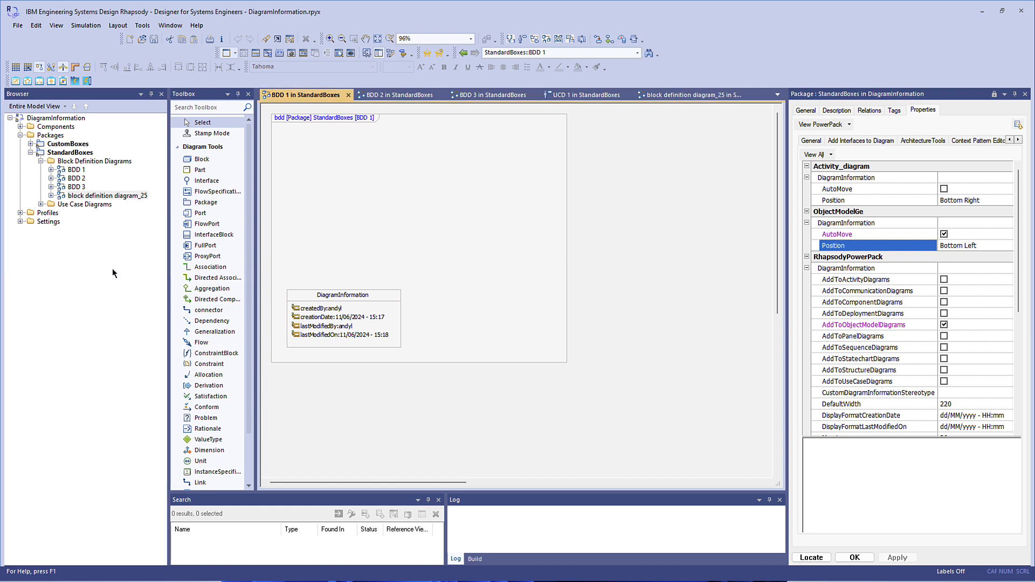
pyautogui.click(20, 213)
pyautogui.click(31, 222)
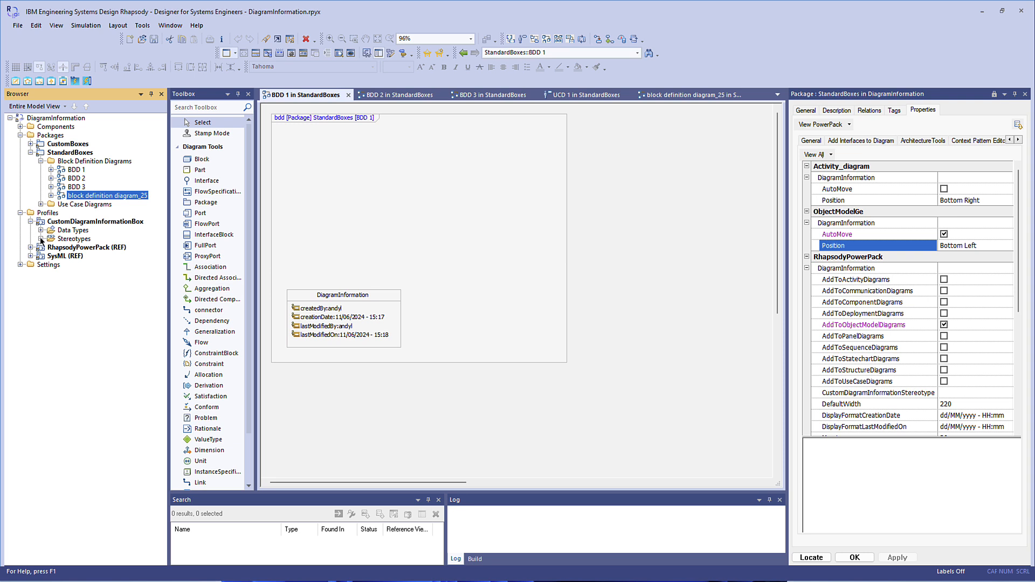
pyautogui.click(41, 238)
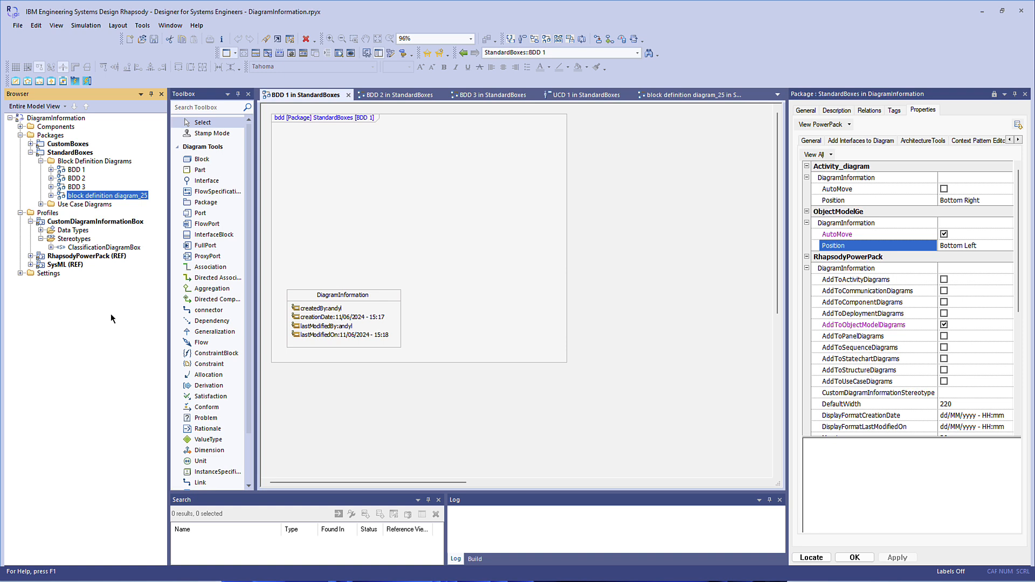
pyautogui.click(51, 247)
pyautogui.click(62, 256)
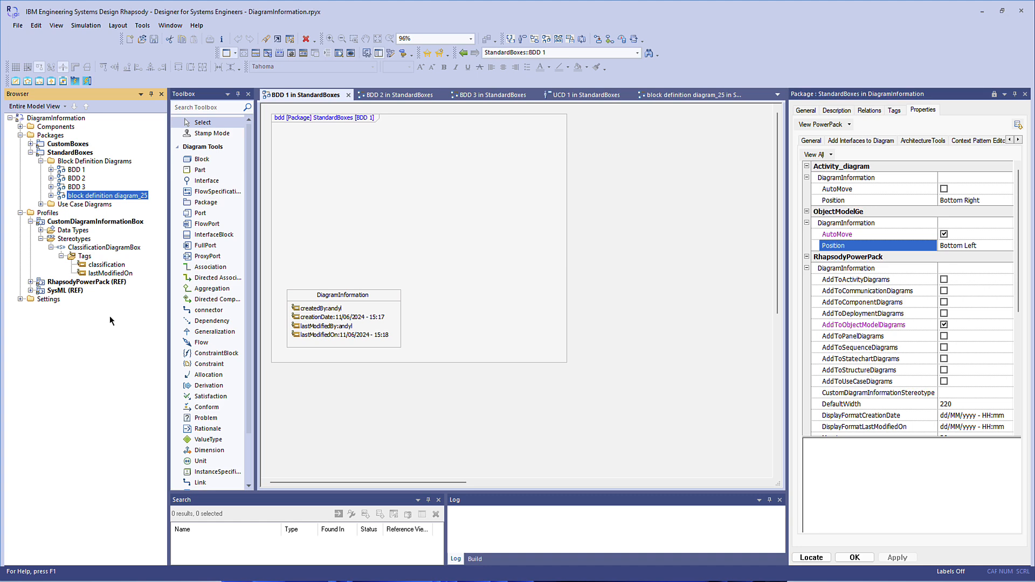
# Review the locally overridden DiagramInformation properties of the CustomBoxes package, widening the name column to read them
pyautogui.rightClick(86, 145)
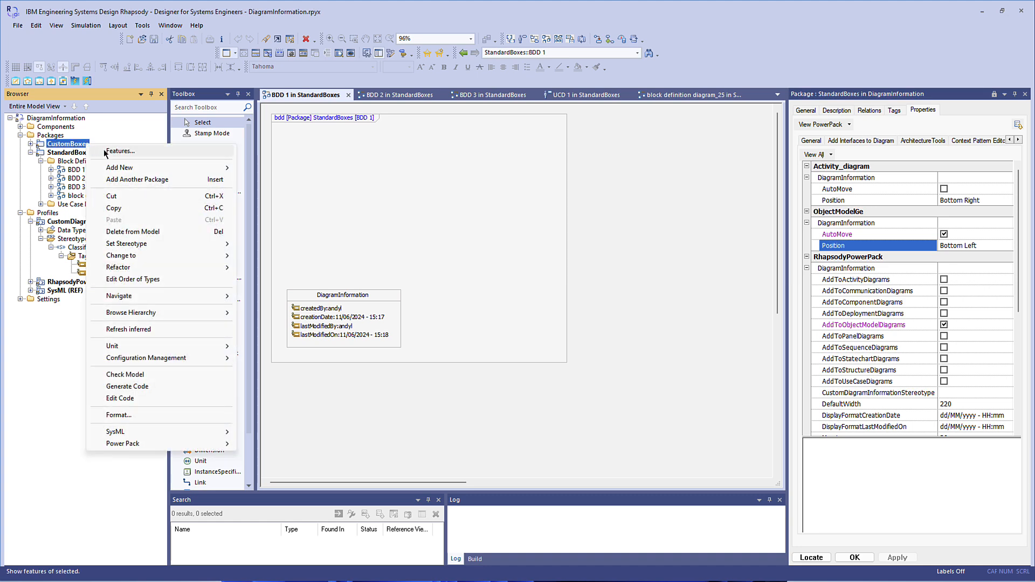
pyautogui.click(116, 151)
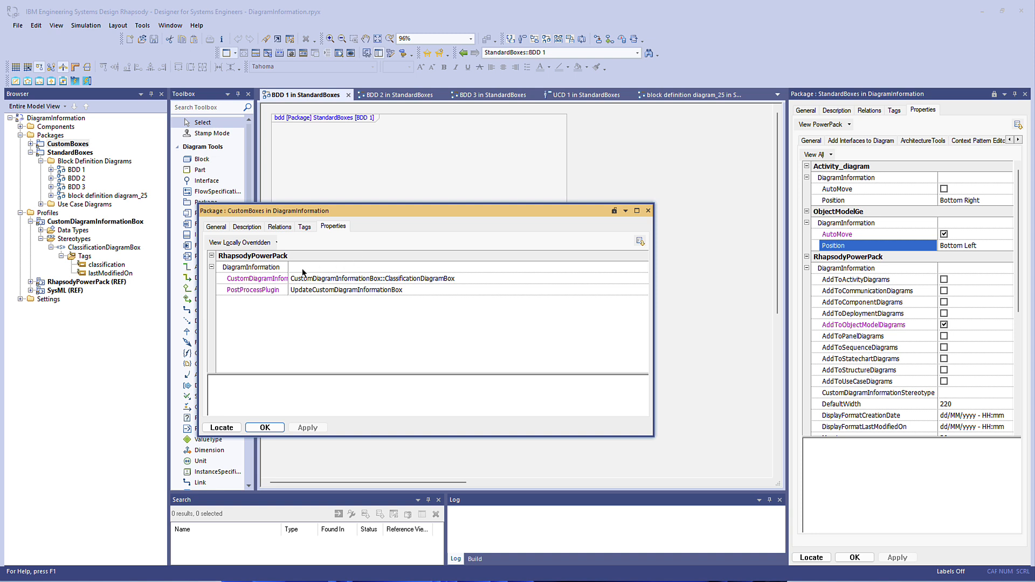
pyautogui.moveTo(288, 267); pyautogui.dragTo(343, 267)
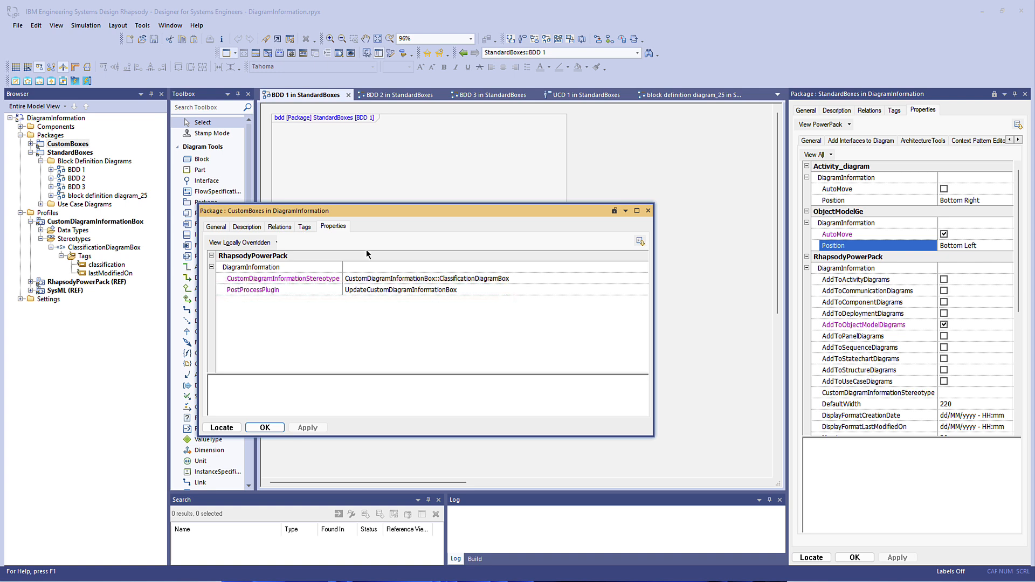
pyautogui.click(265, 426)
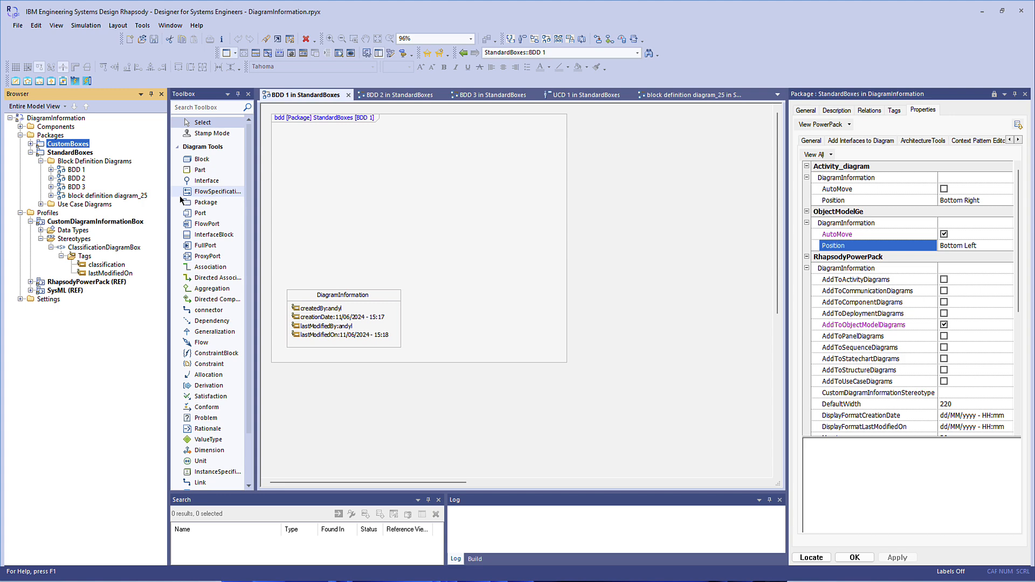
# Expand the CustomBoxes package's tags and block definition diagrams, and open BDD with Custom Diagram Info Box 1
pyautogui.click(31, 144)
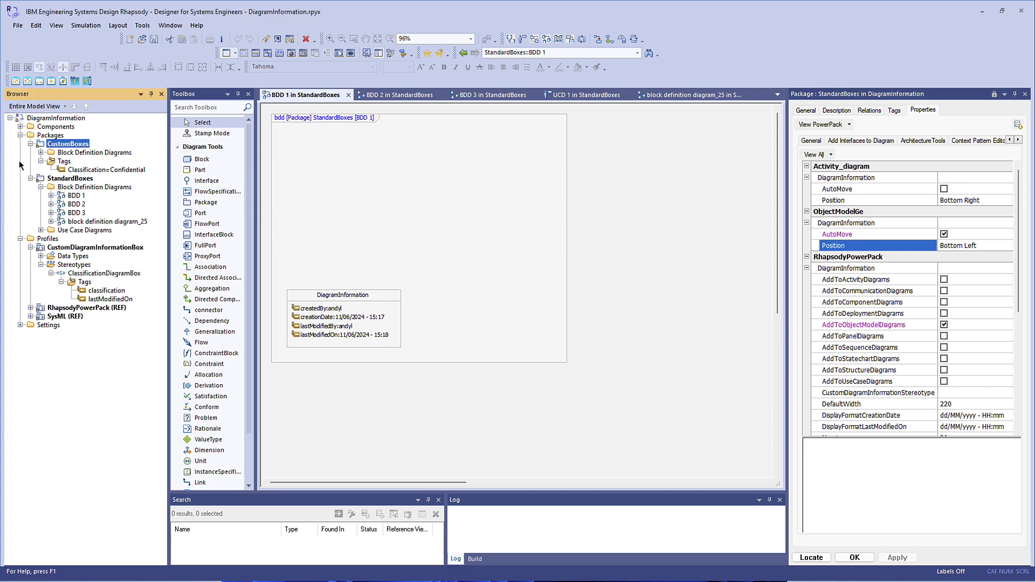
pyautogui.click(40, 153)
pyautogui.click(88, 161)
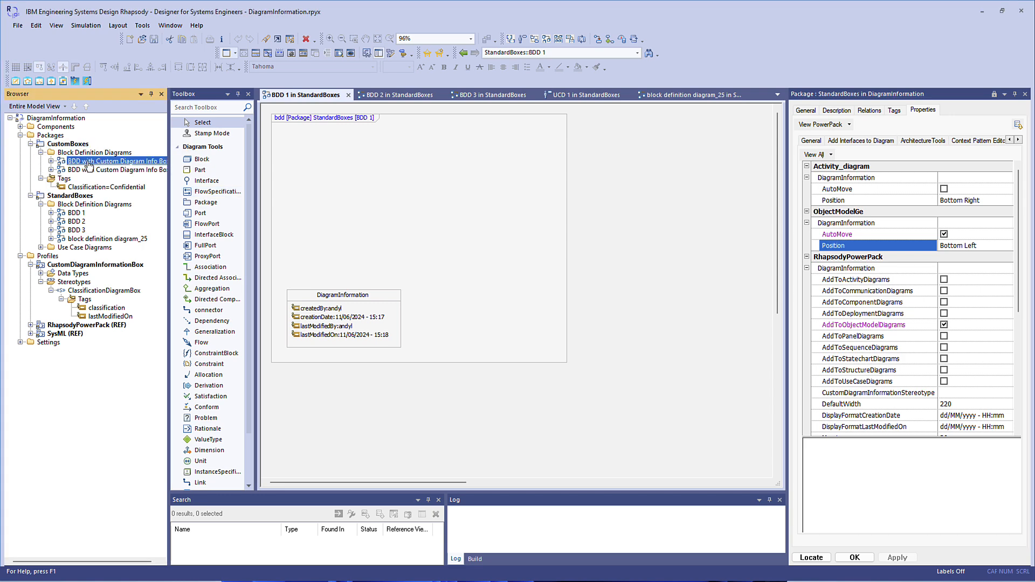
pyautogui.doubleClick(88, 162)
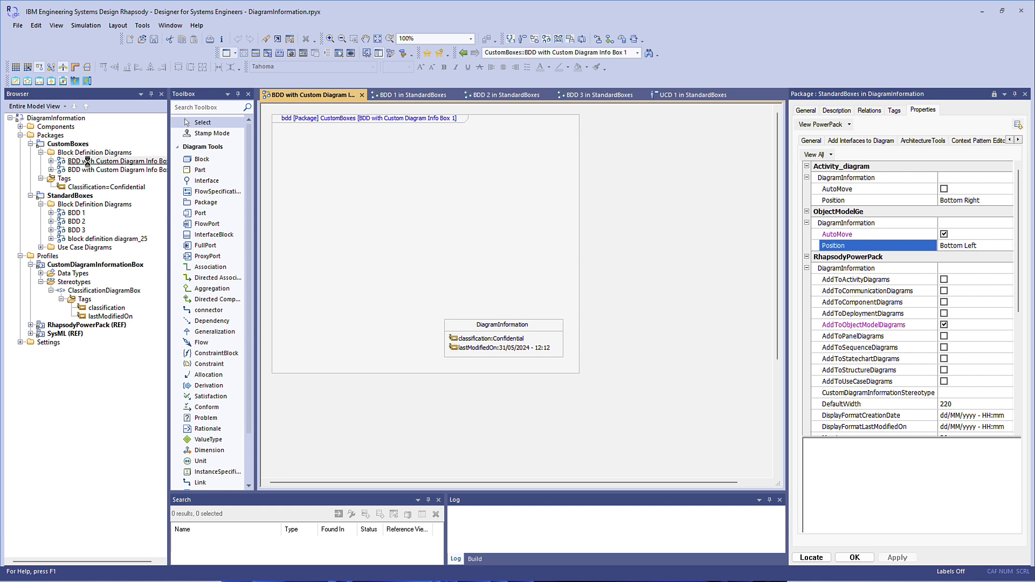